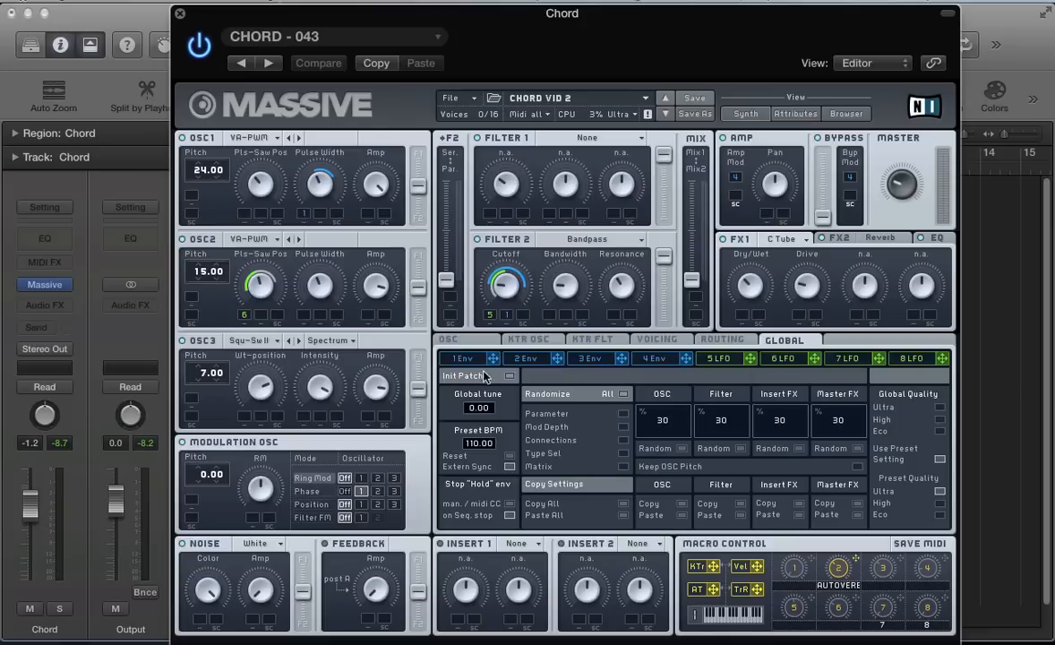
Create a new sound from scratch and show its Voicing settings.
left_click(451, 98)
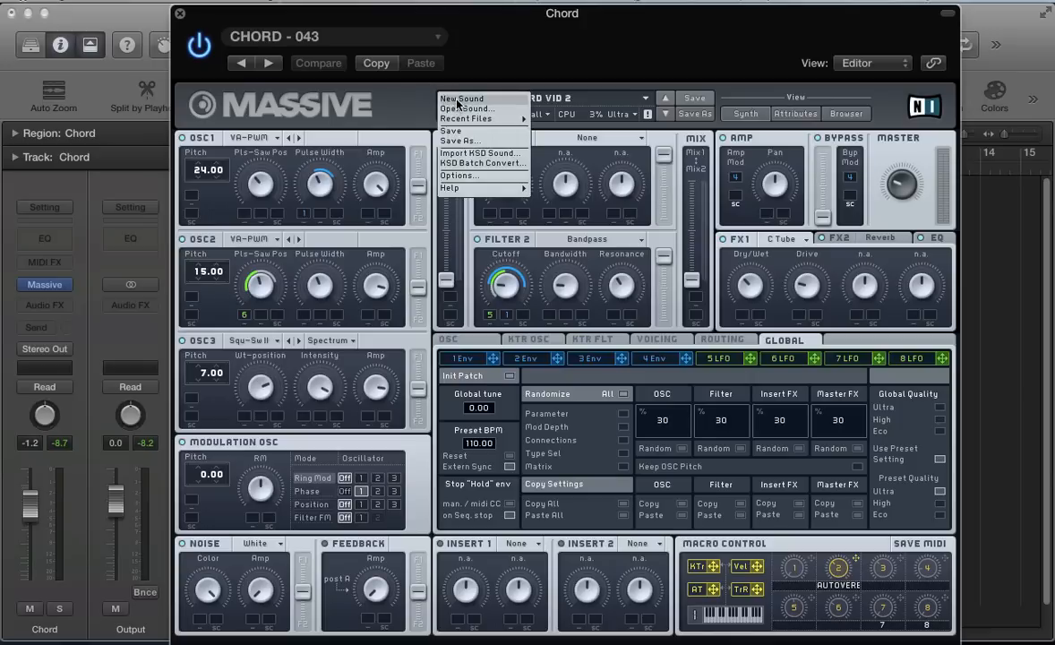
left_click(458, 100)
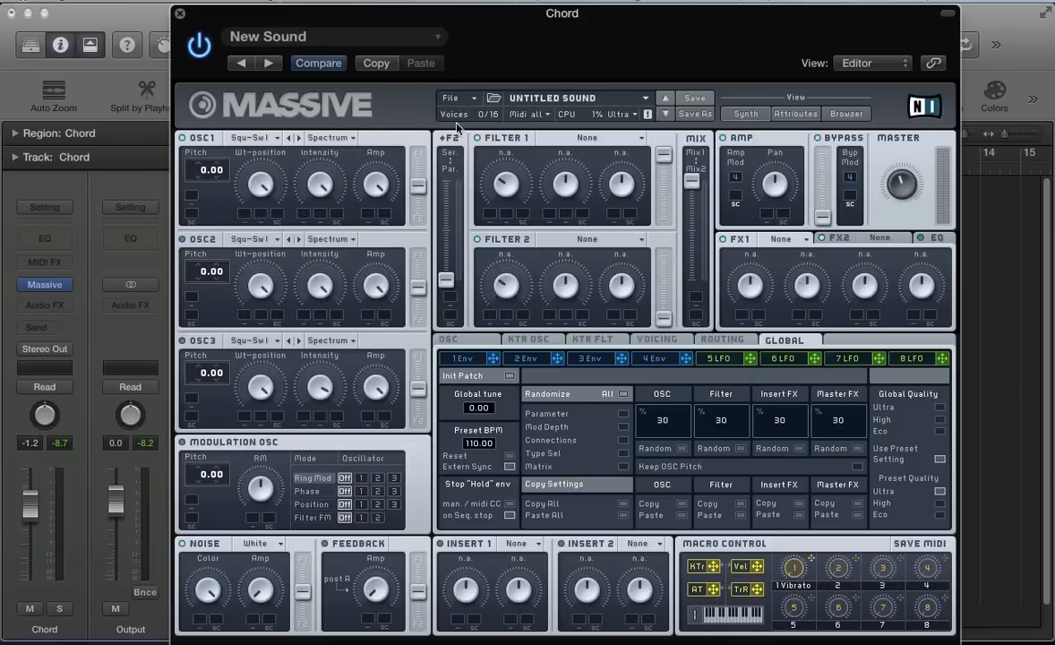
left_click(651, 340)
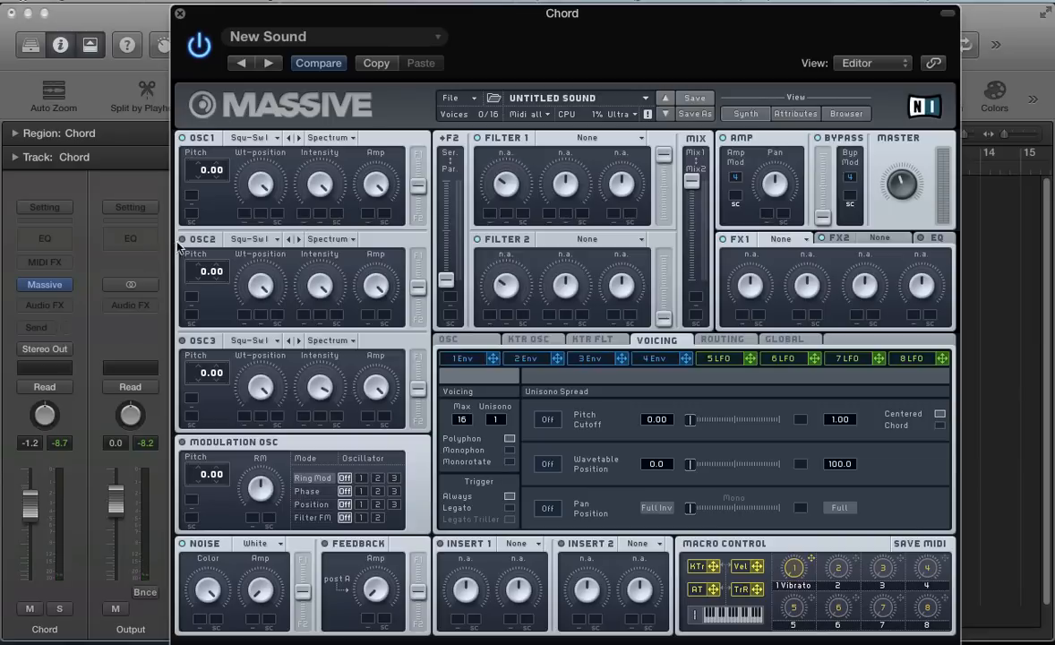
Tune OSC2 and OSC3 to 5.00 and 10.00, and retune them to 3.00 and 7.00.
left_click_drag(204, 271, 198, 249)
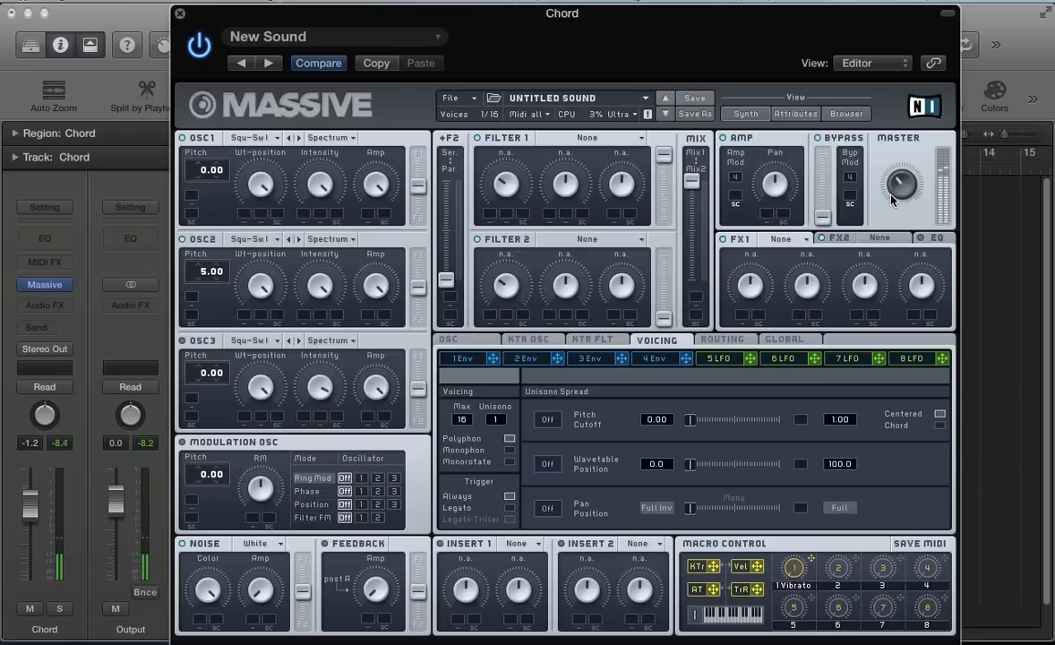
left_click_drag(217, 383, 219, 367)
mouse_move(205, 279)
left_mouse_down()
mouse_move(200, 308)
mouse_move(204, 267)
left_mouse_up()
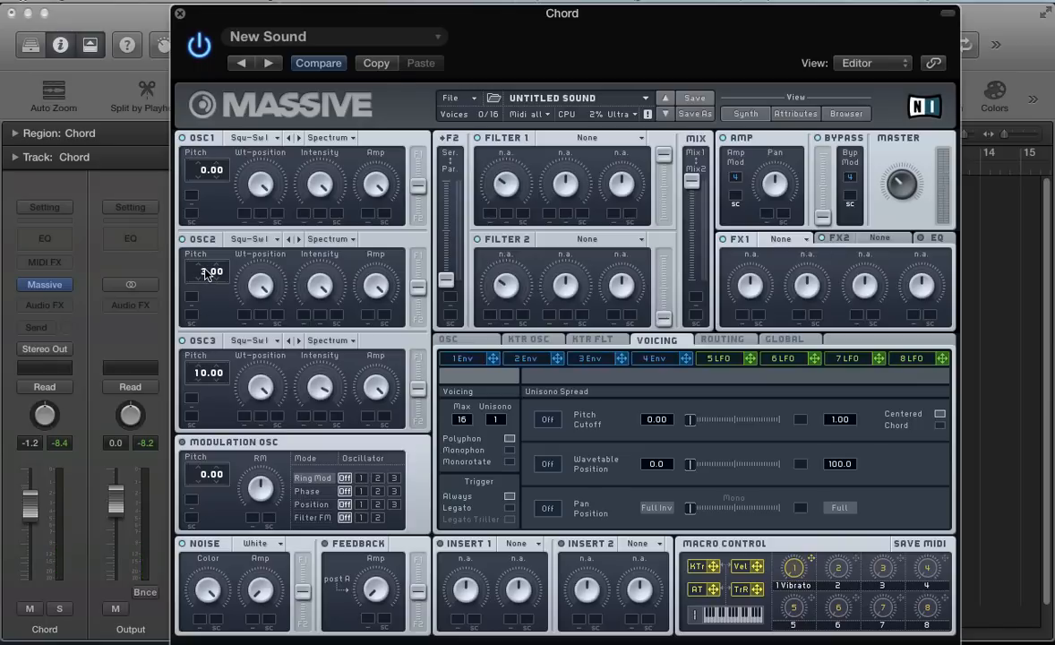
left_click_drag(203, 363, 203, 380)
Set Unisono to 3 voices and turn on the Pitch Cutoff spread with its amount raised to maximum.
left_click_drag(498, 419, 504, 417)
left_click(536, 422)
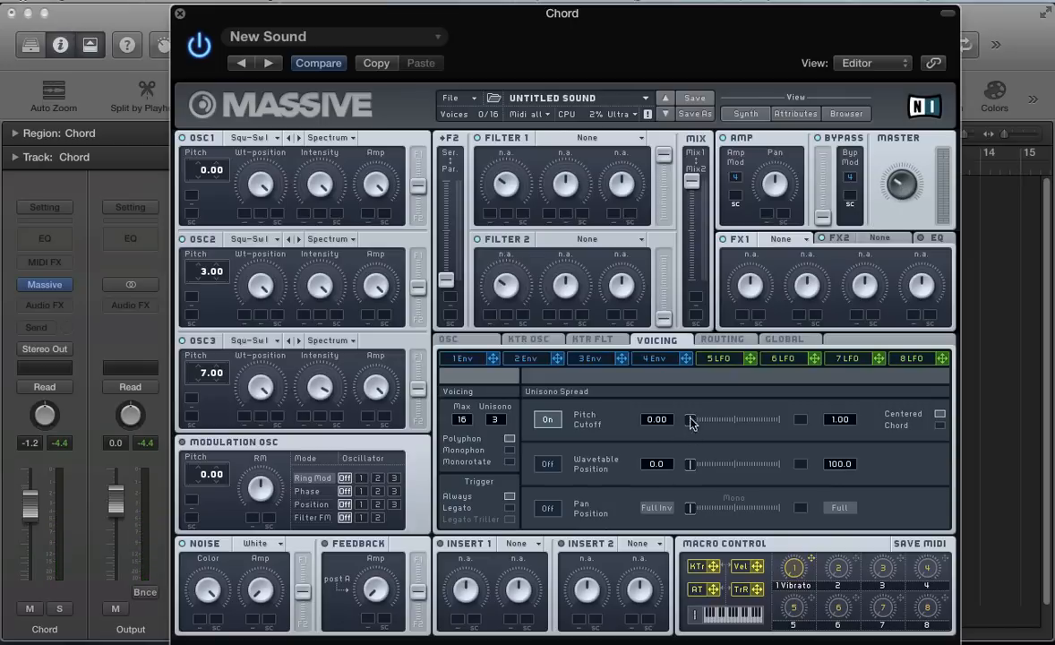
mouse_move(690, 421)
left_mouse_down()
mouse_move(751, 427)
mouse_move(683, 438)
left_mouse_up()
left_click_drag(689, 431, 706, 424)
left_click_drag(702, 425, 838, 424)
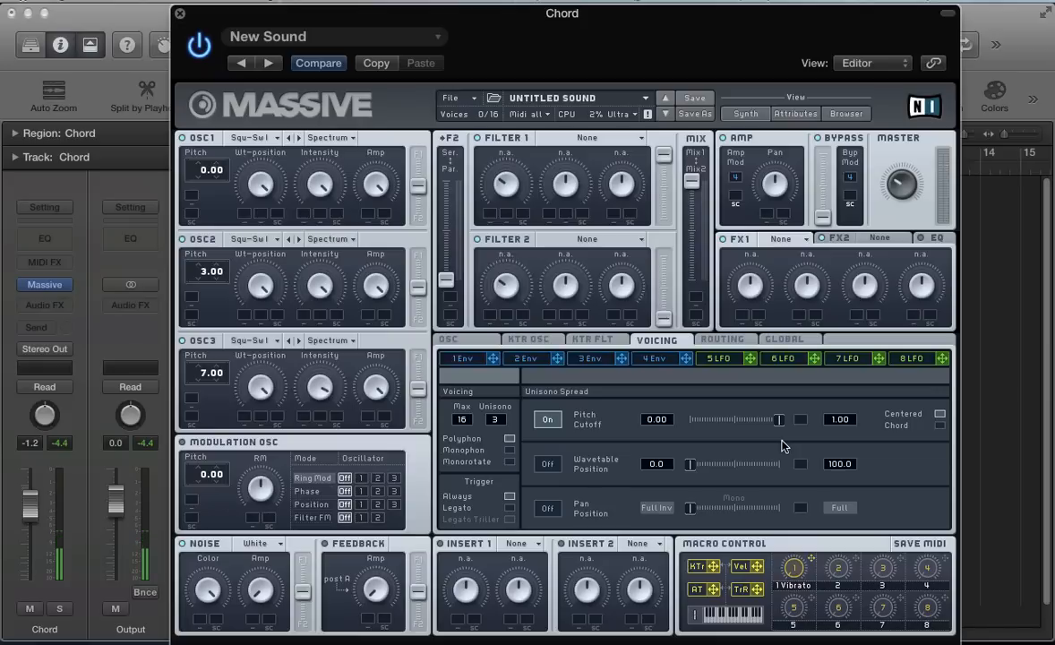
Set the Pitch Cutoff spread value to 5.00 in Chord mode and switch off OSC2.
left_click_drag(832, 425, 841, 418)
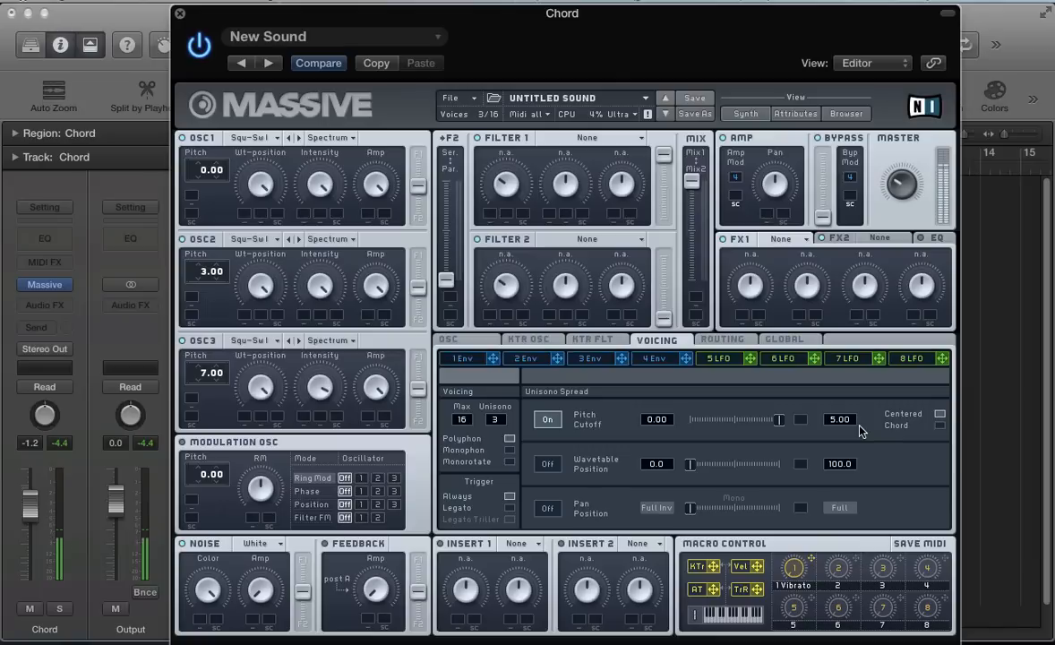
left_click(939, 425)
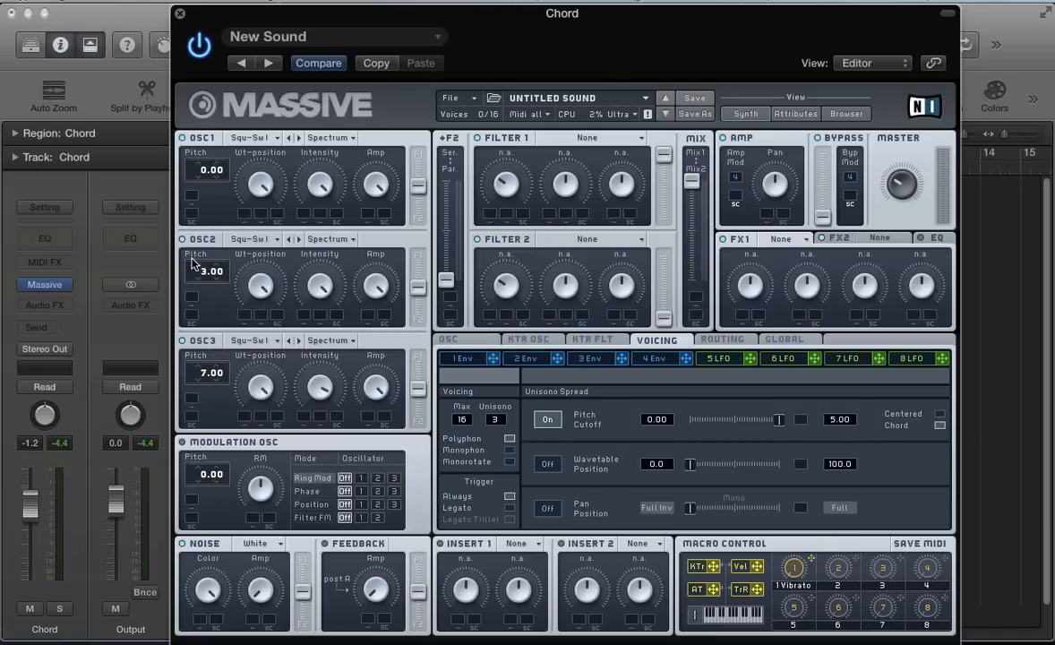
left_click(182, 239)
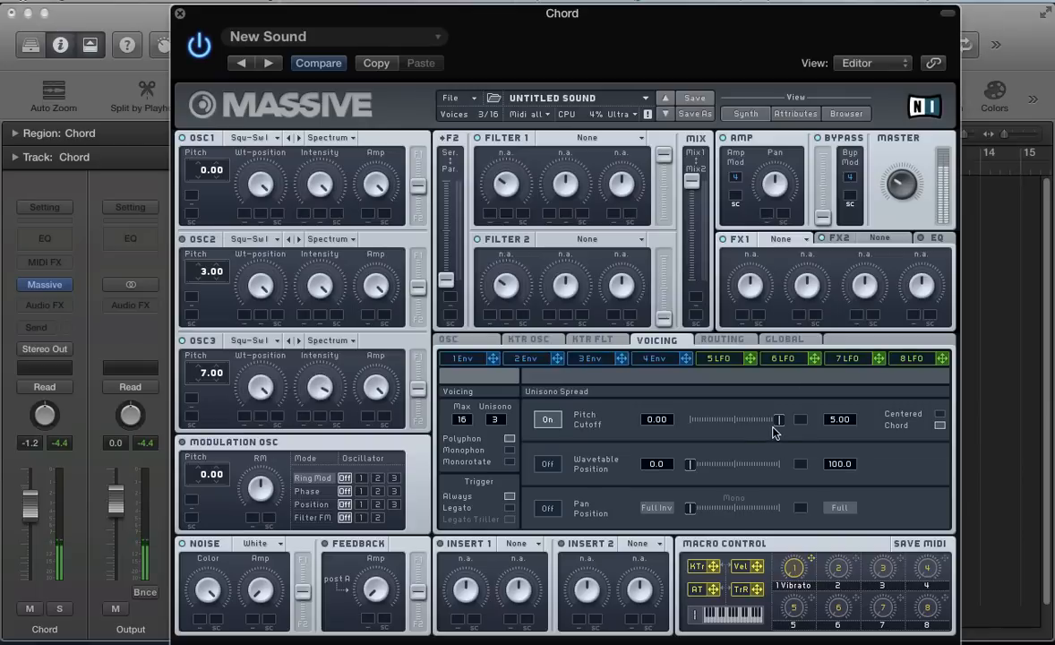
Compare Pitch Cutoff spread values of 7.00 and 5.00, ending on 5.00, with the OSC3 pitch set to 5.00.
left_click_drag(832, 422, 840, 419)
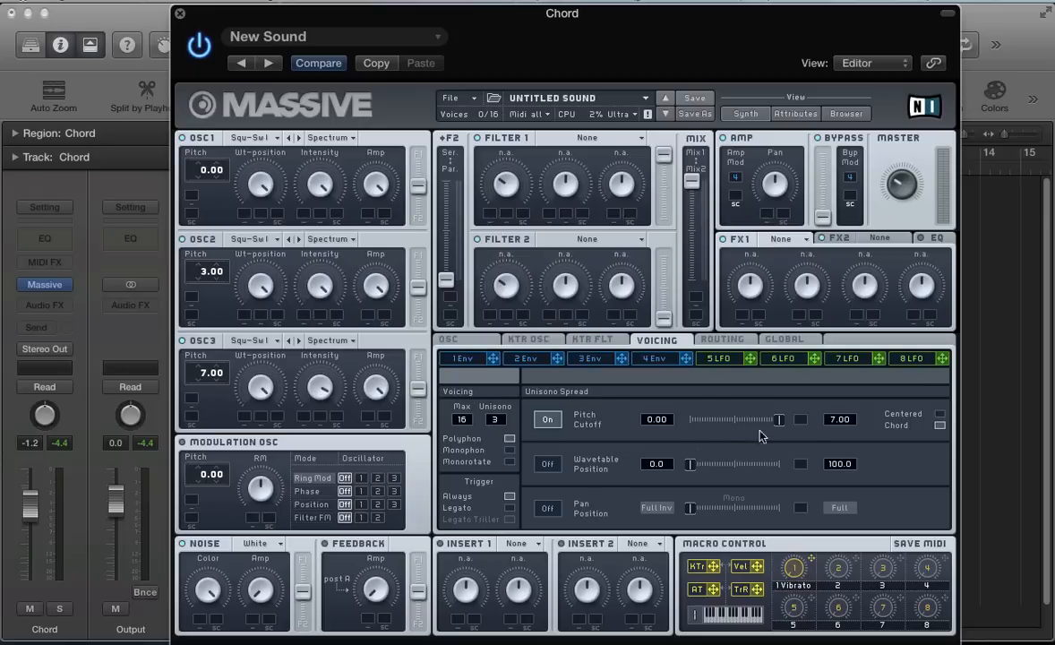
left_click_drag(831, 424, 833, 420)
left_click_drag(195, 360, 204, 382)
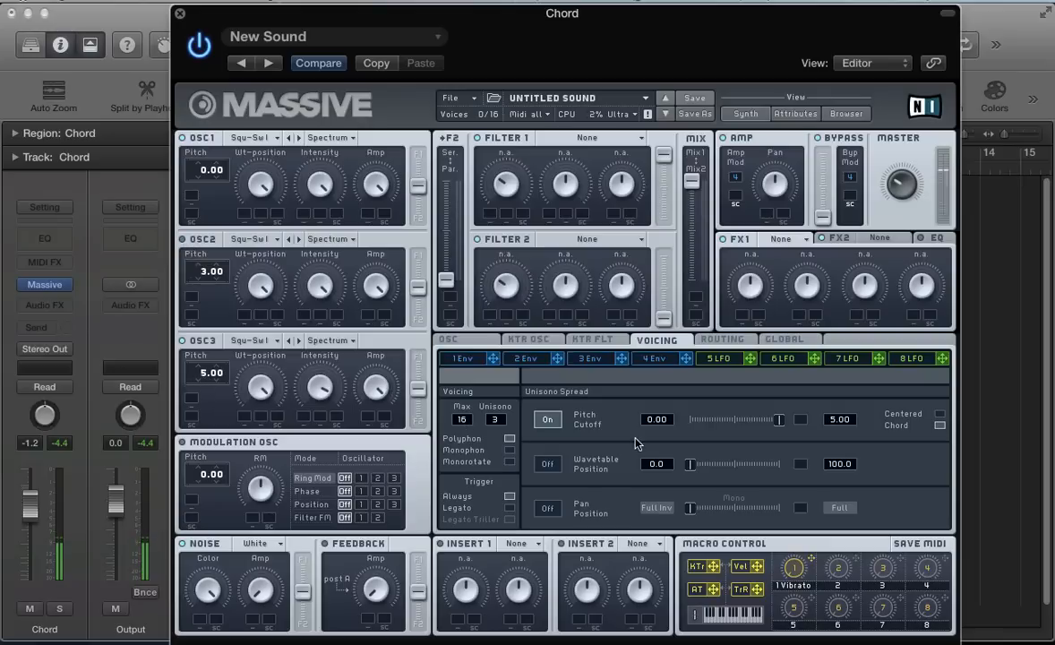
left_click_drag(839, 421, 834, 426)
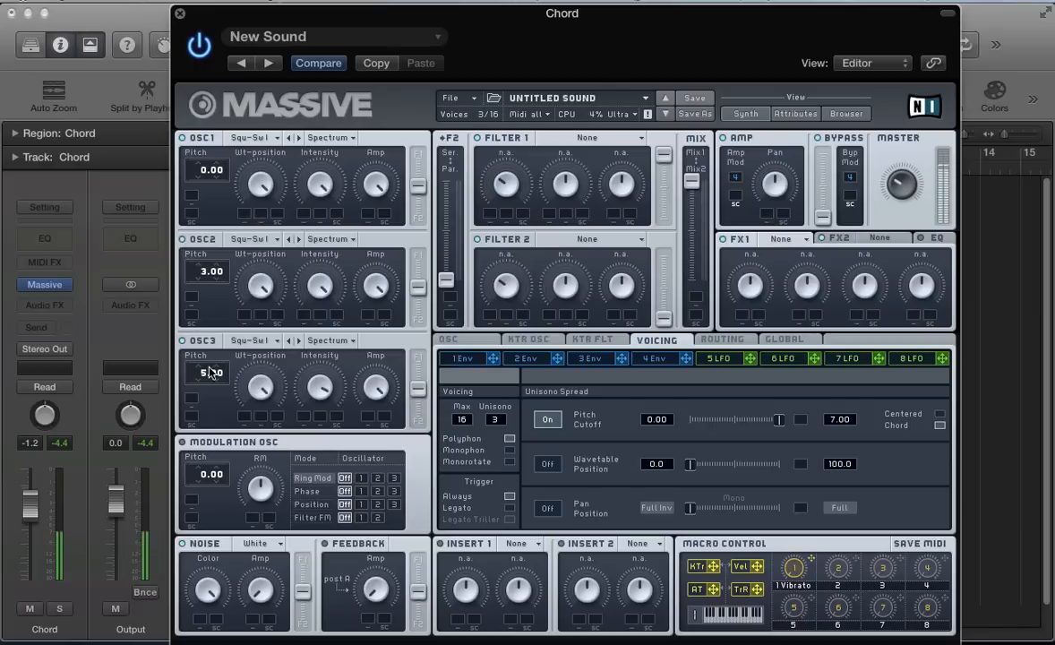
mouse_move(835, 413)
left_mouse_down()
mouse_move(829, 426)
mouse_move(837, 416)
left_mouse_up()
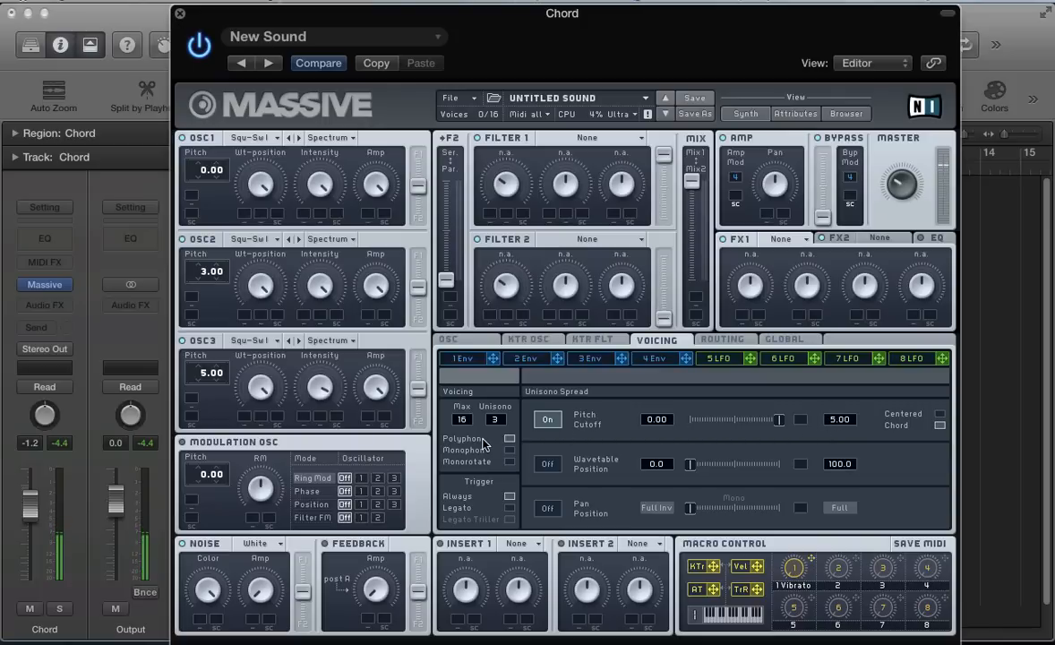
Display Envelope 1 and set Filter 1 to Lowpass 4.
left_click(463, 358)
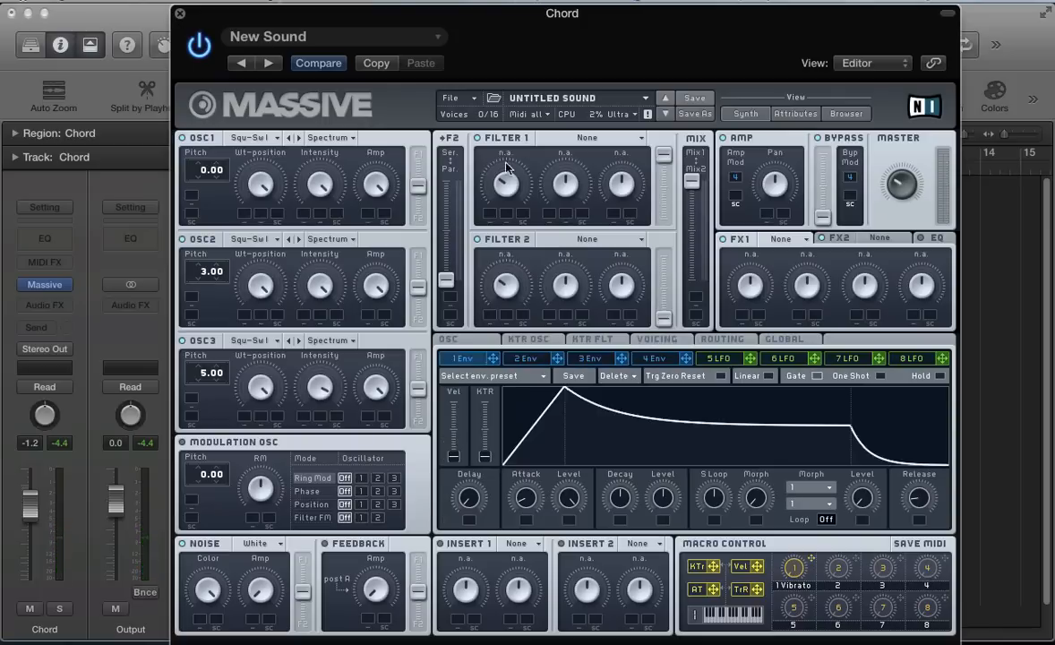
left_click(557, 141)
left_click(515, 162)
Modulate the Filter 1 cutoff with Envelope 1 and lower the envelope's decay level.
left_click_drag(475, 229, 488, 214)
left_click_drag(488, 214, 499, 141)
left_click_drag(501, 182, 504, 207)
left_click_drag(662, 498, 661, 536)
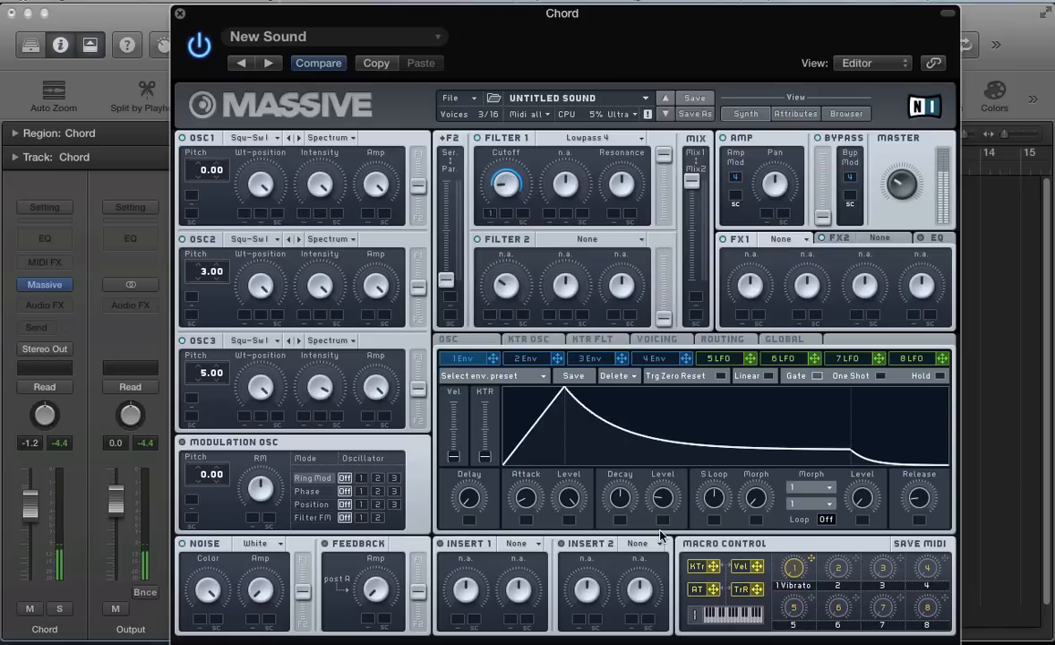
Sweep the Pitch Cutoff spread amount in the Voicing settings down to minimum and back to maximum.
left_click(657, 340)
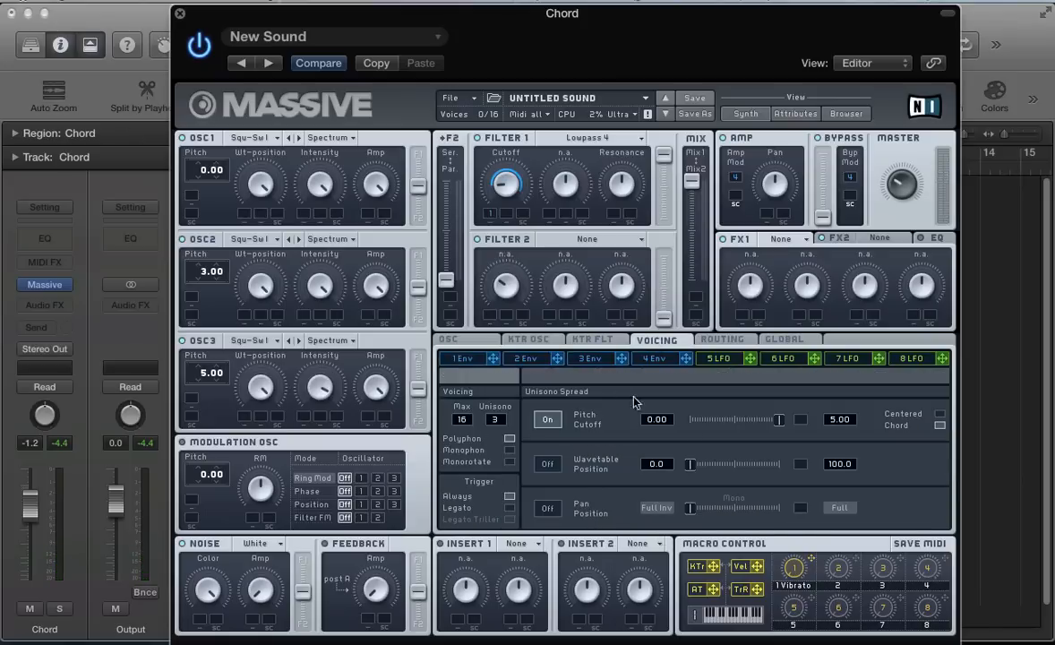
left_click_drag(780, 419, 626, 428)
left_click_drag(692, 423, 841, 425)
Create another new sound and set OSC1 to the Pulse-Saw PWM wavetable at pitch 24.00.
left_click(448, 99)
left_click(461, 101)
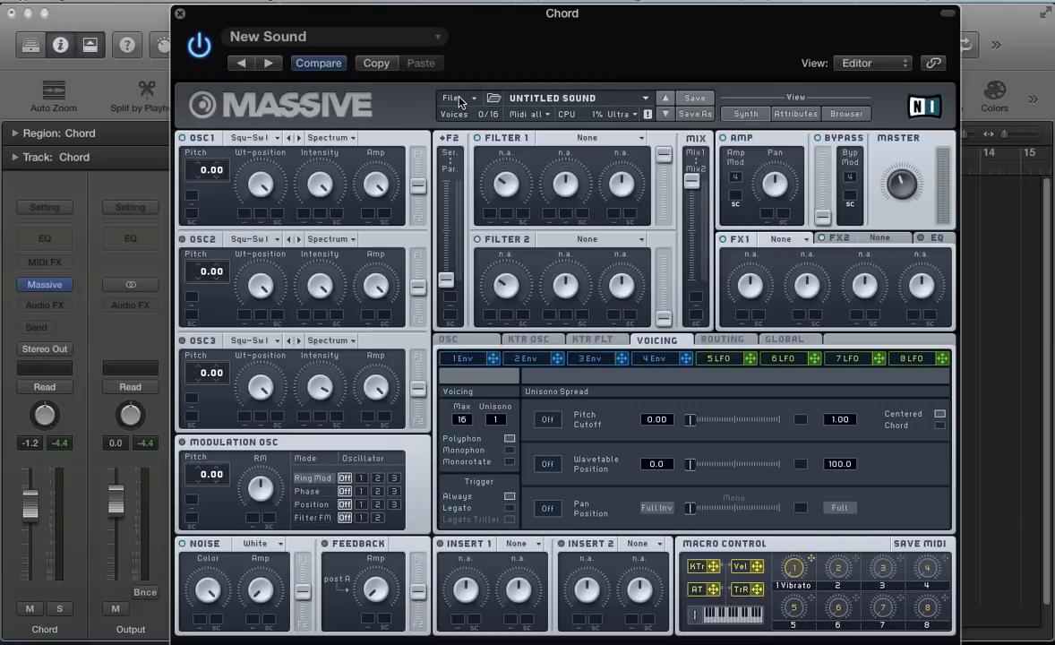
left_click(244, 137)
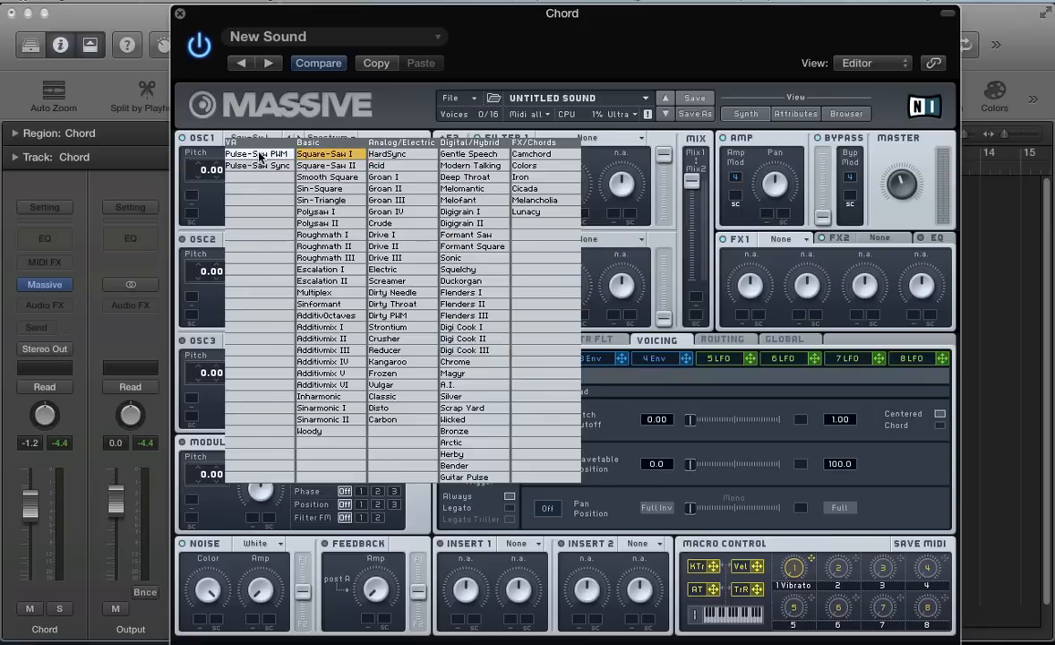
left_click(259, 155)
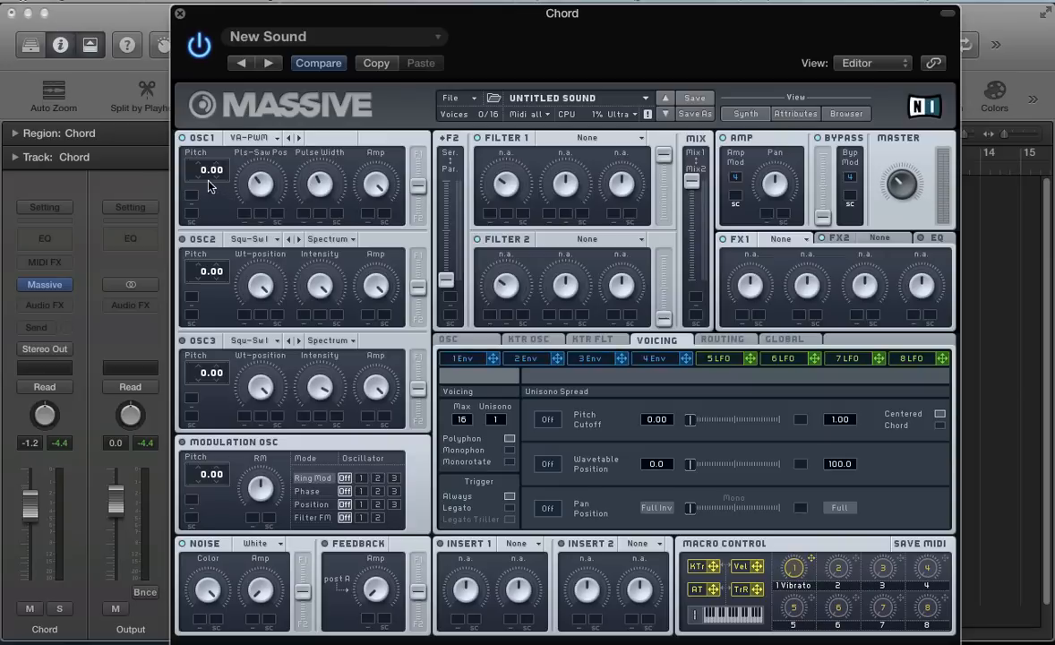
mouse_move(204, 173)
left_mouse_down()
mouse_move(206, 157)
mouse_move(219, 160)
left_mouse_up()
Set OSC2 to Pulse-Saw PWM at pitch 15.00, and OSC3 to Square-Saw II at pitch 7.00.
left_click(238, 239)
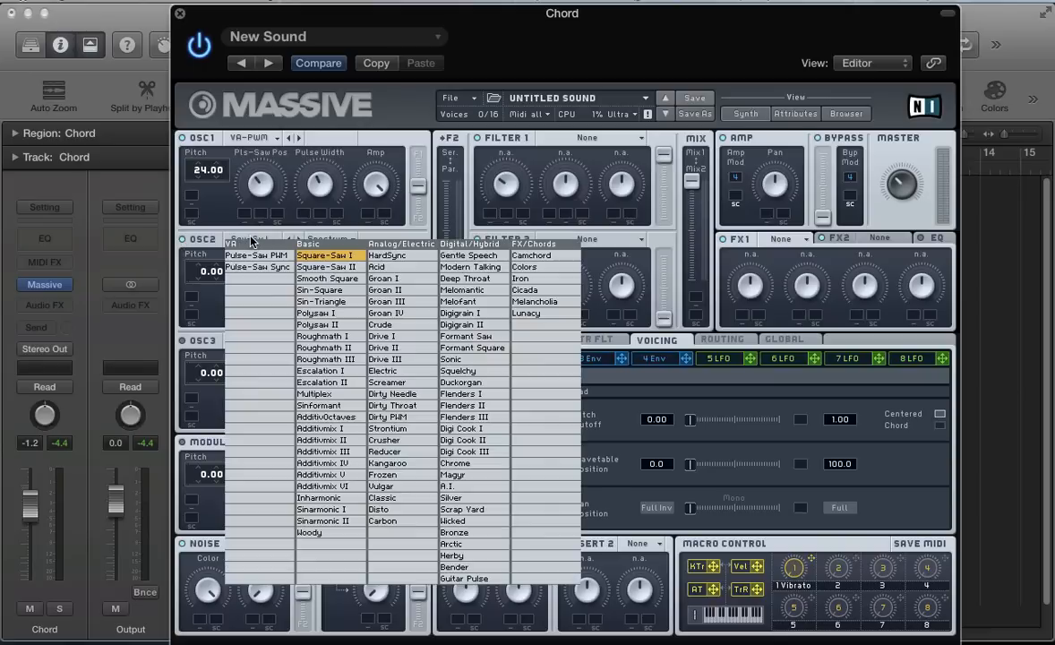
left_click(251, 240)
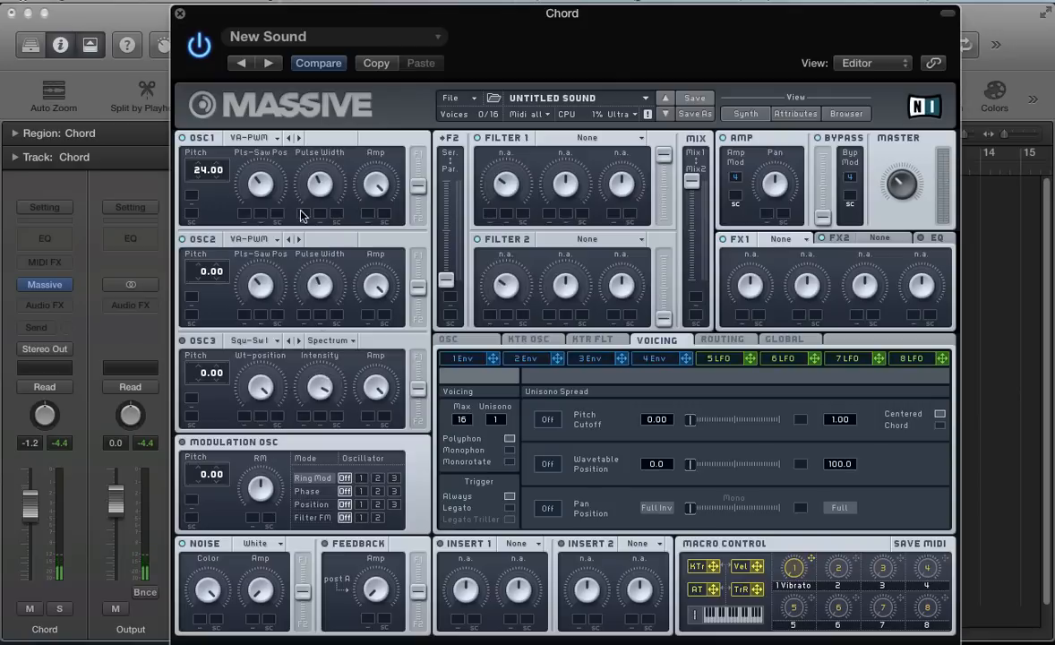
left_click_drag(205, 275, 217, 271)
mouse_move(205, 277)
left_mouse_down()
mouse_move(208, 269)
mouse_move(204, 293)
left_mouse_up()
left_click(299, 341)
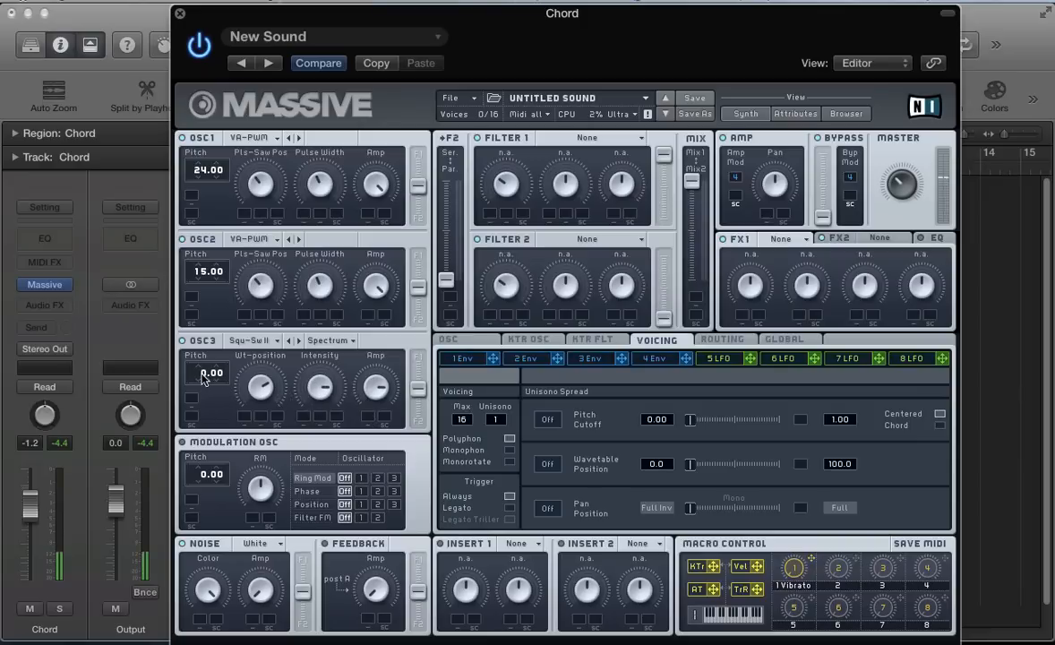
left_click_drag(205, 379, 223, 367)
Use 3 Unisono voices with the Pitch Cutoff spread at 7.00, Chord mode and maximum amount, and turn on the Pan Position spread.
left_click_drag(506, 428, 507, 422)
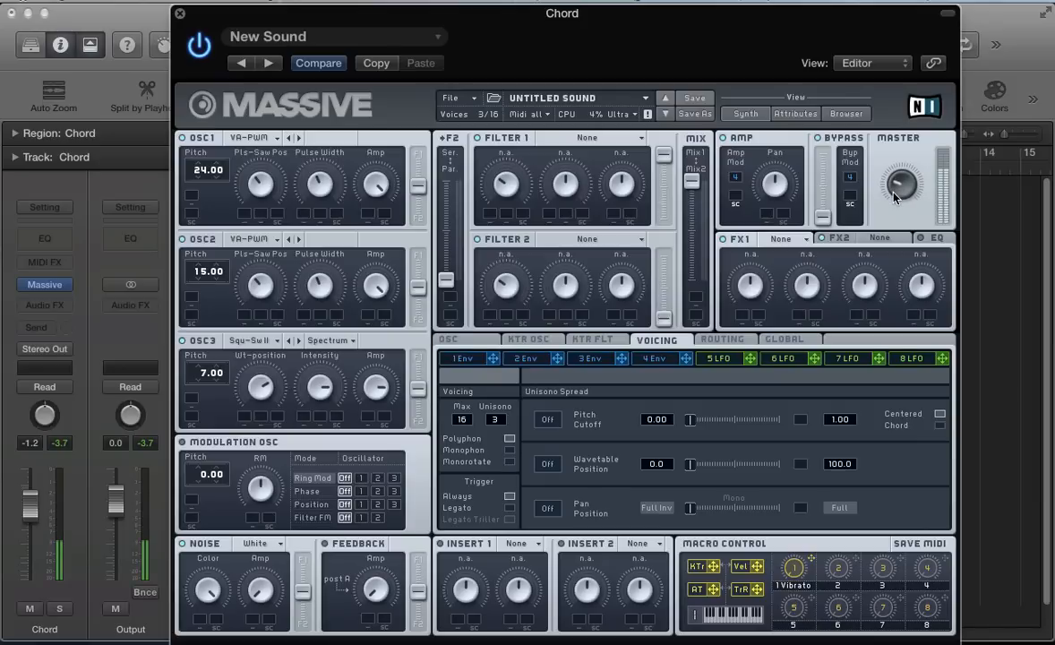
left_click(548, 420)
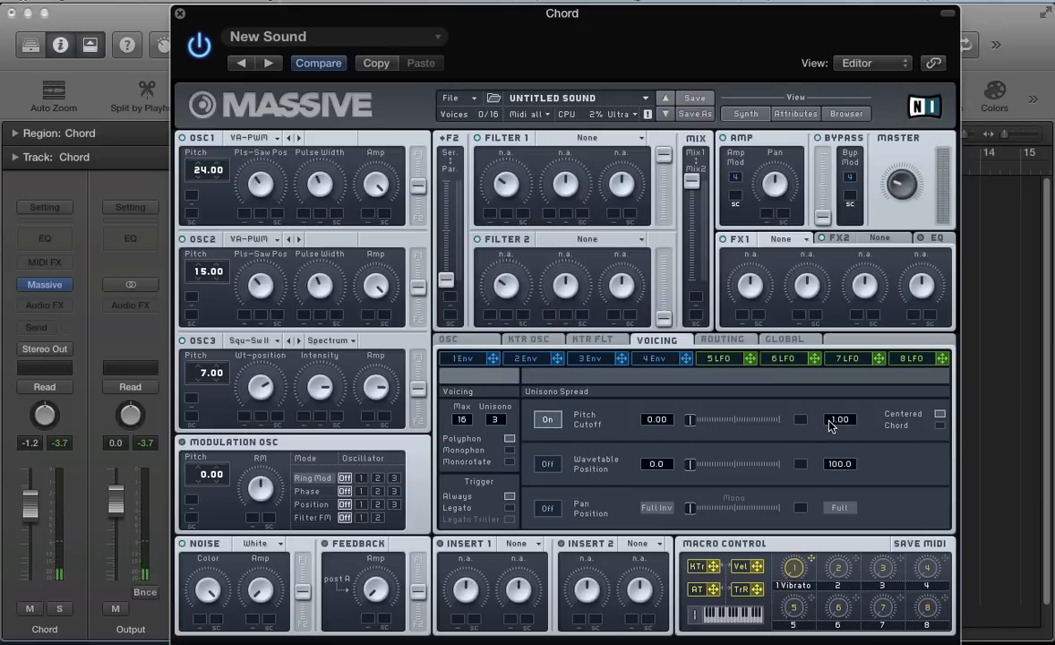
left_click_drag(832, 427, 842, 415)
left_click(940, 425)
left_click_drag(703, 427, 811, 427)
left_click(547, 508)
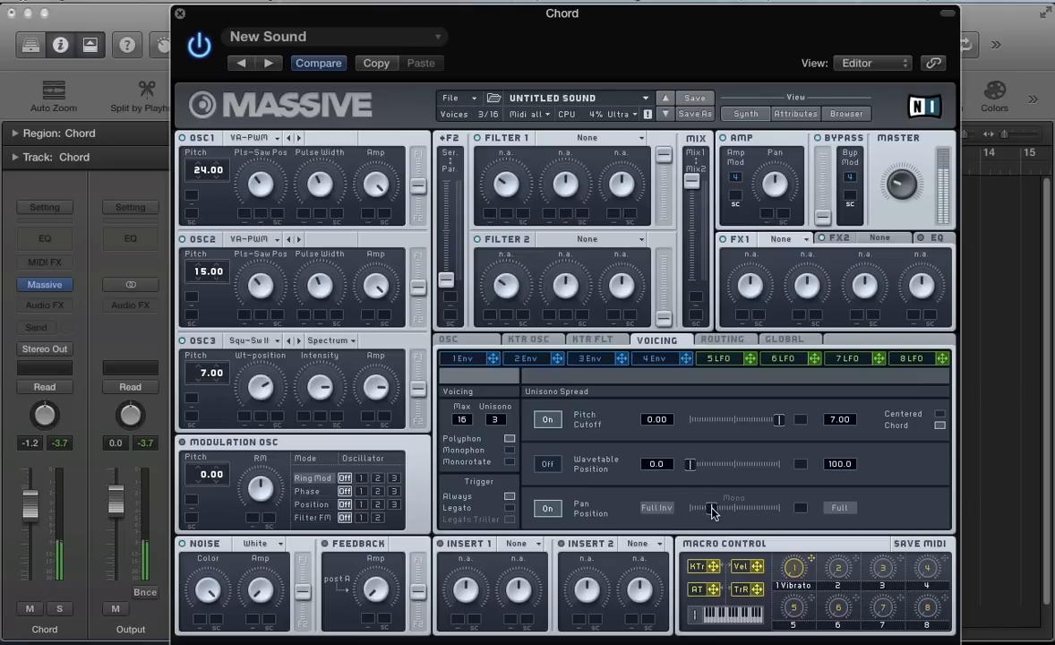
Set Filter 2 to Bandpass and move the filter mix fully to Mix2.
left_click(578, 239)
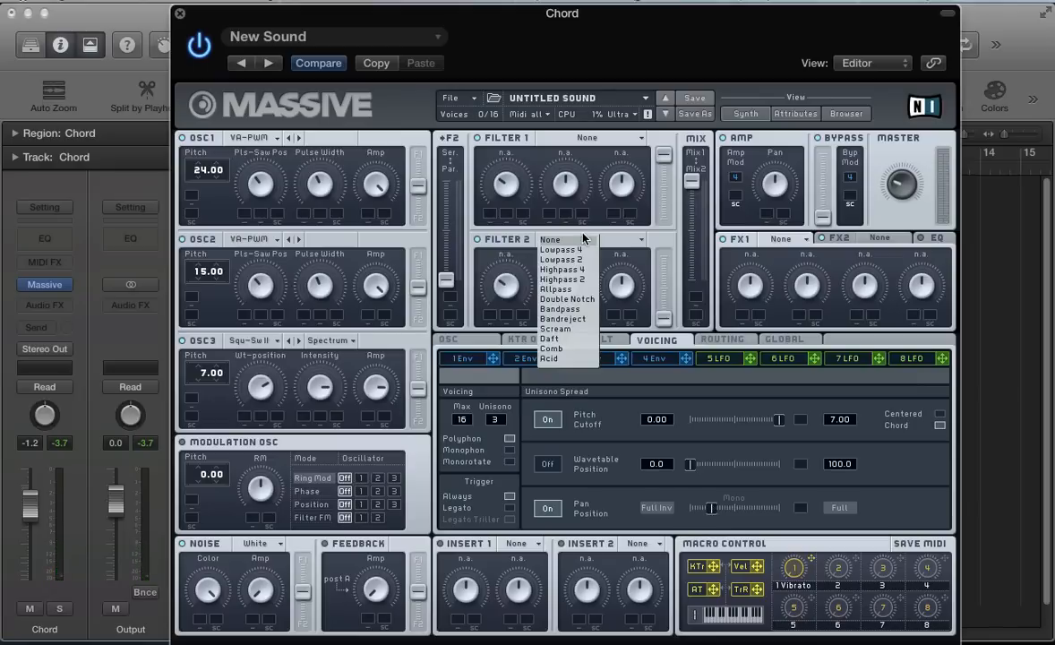
left_click(564, 307)
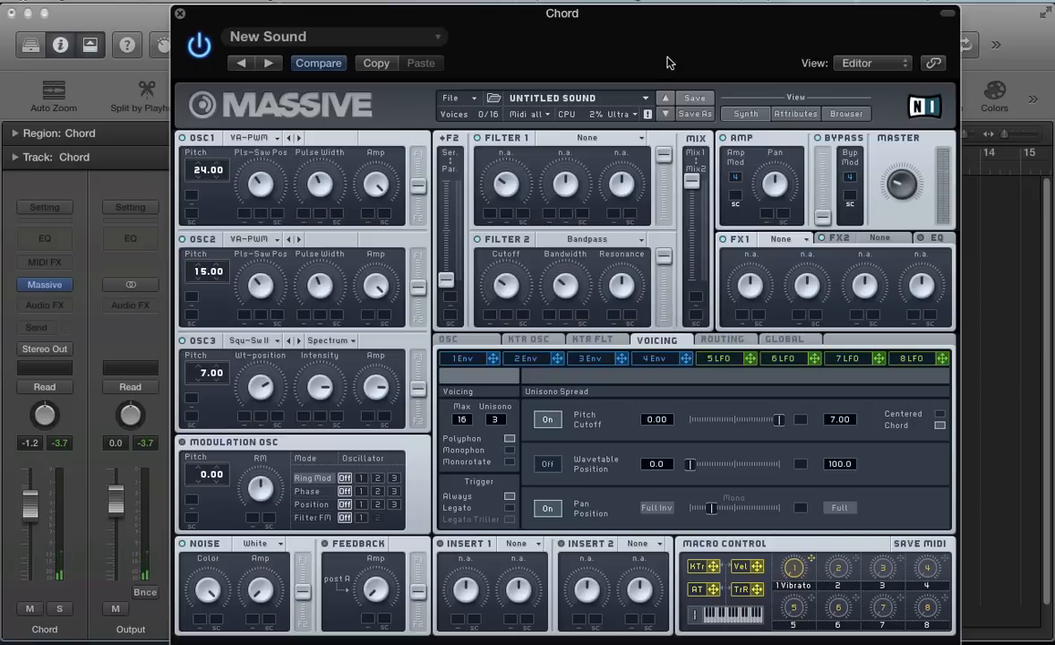
left_click_drag(691, 181, 692, 280)
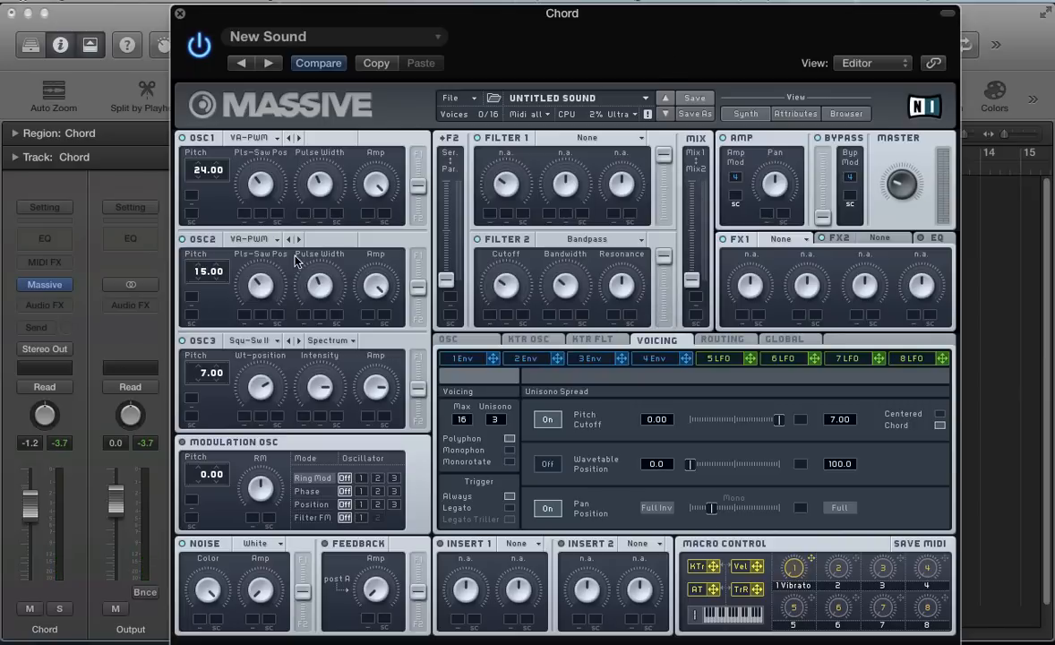
Lower the bandwidth, resonance and cutoff of the Bandpass filter.
left_click_drag(556, 287, 556, 304)
left_click_drag(625, 286, 627, 309)
left_click_drag(513, 269, 497, 322)
Set the Modulation OSC to Phase mode and apply it to oscillator 1.
left_click(308, 491)
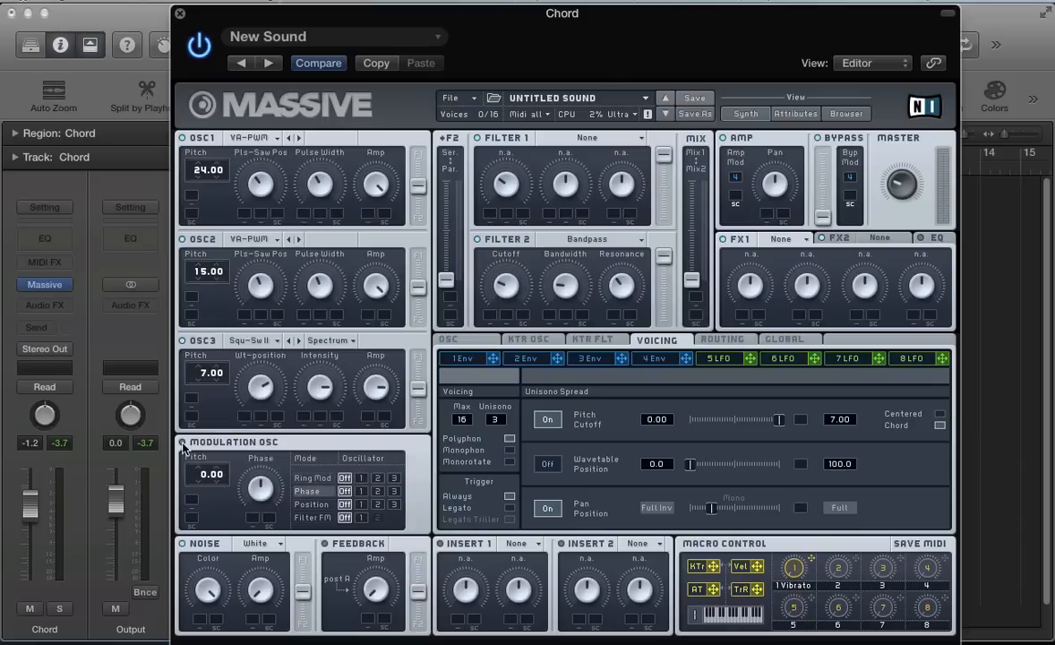
left_click(360, 491)
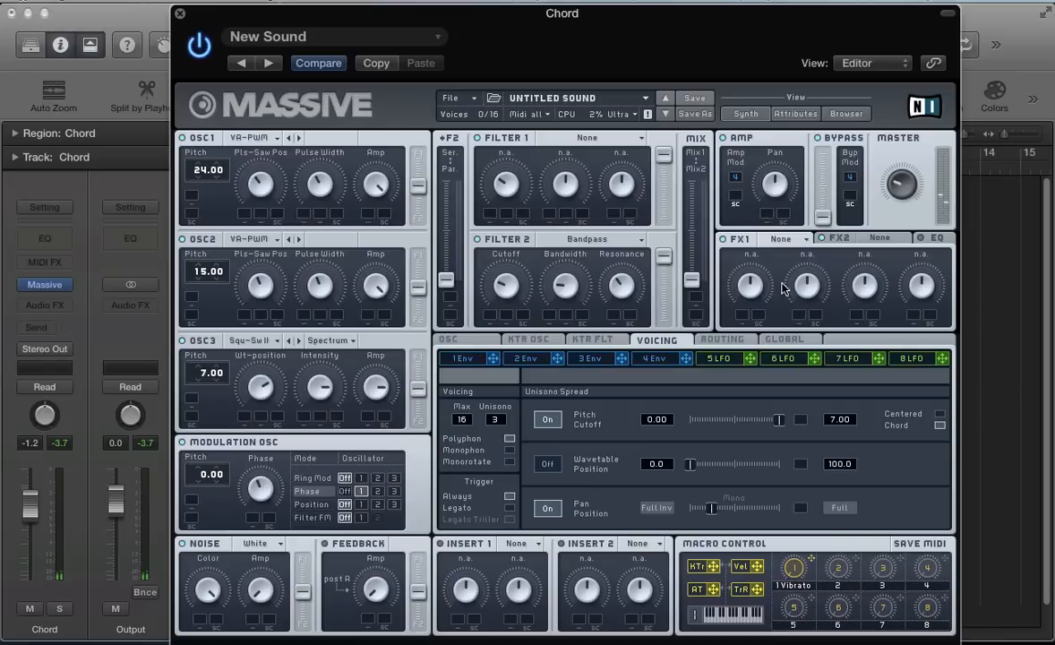
Load the Reverb effect into FX1 and into FX2.
left_click(789, 238)
left_click(791, 248)
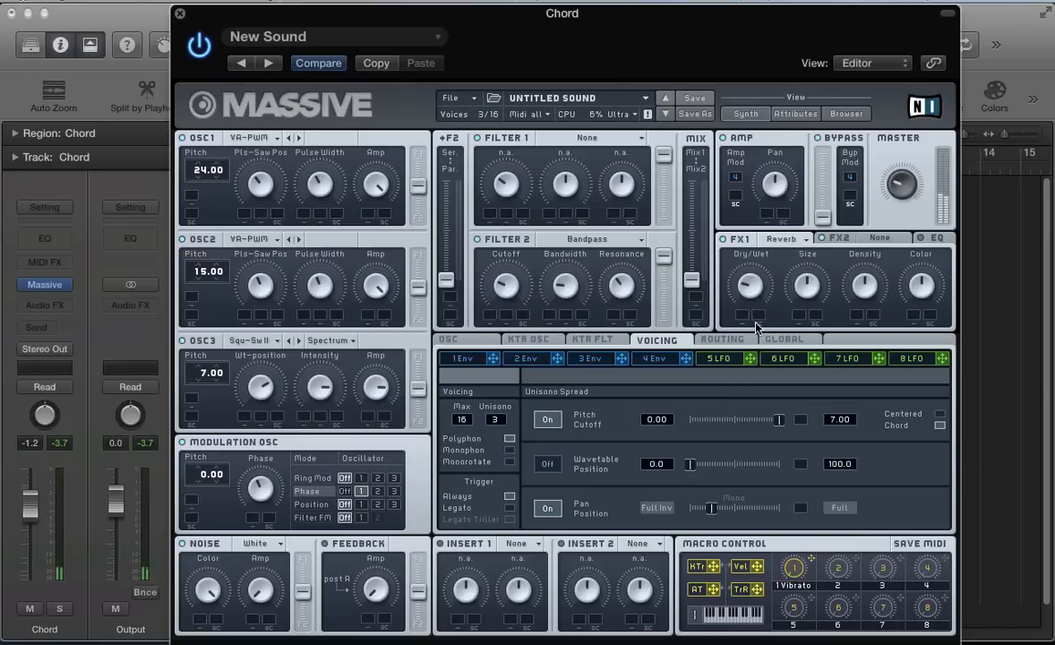
left_click(876, 242)
left_click(809, 242)
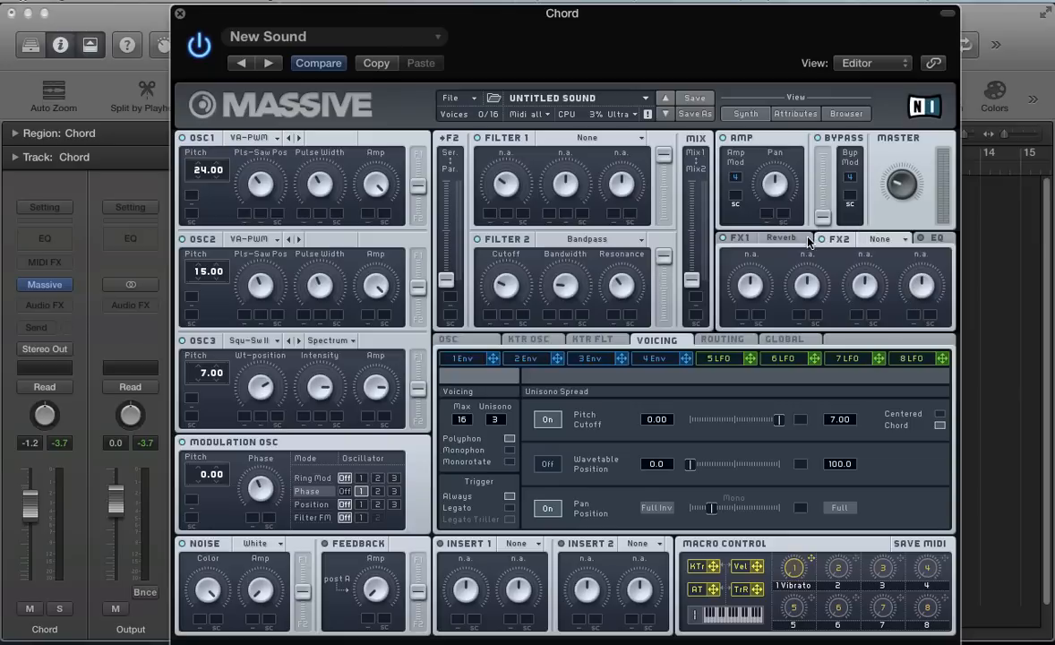
left_click(880, 238)
left_click(802, 231)
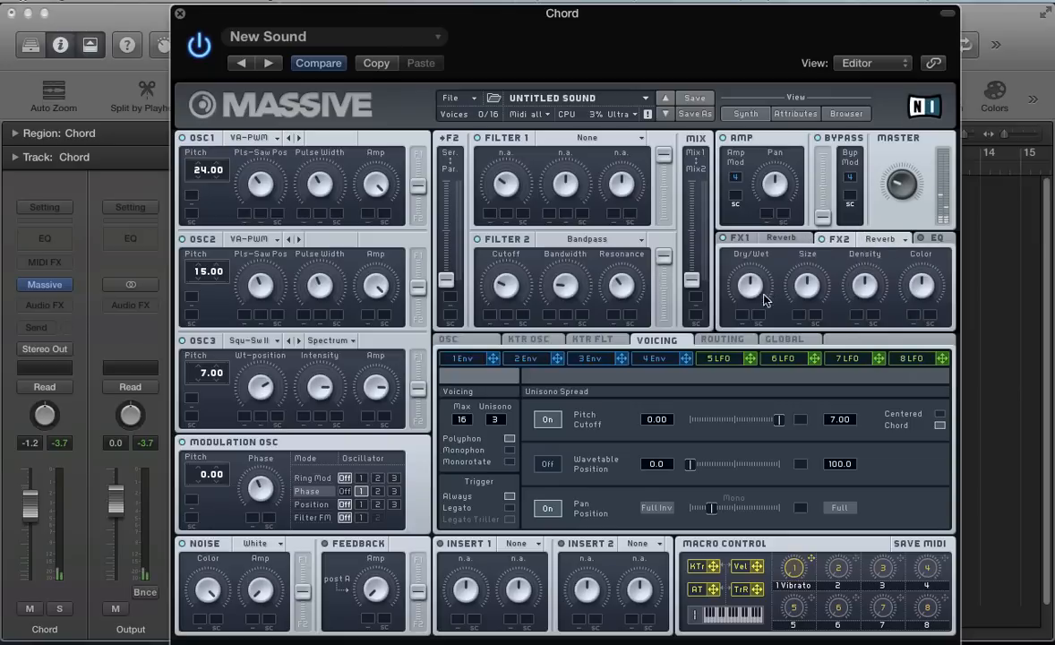
Change the FX1 effect to Classic Tube.
left_click(781, 238)
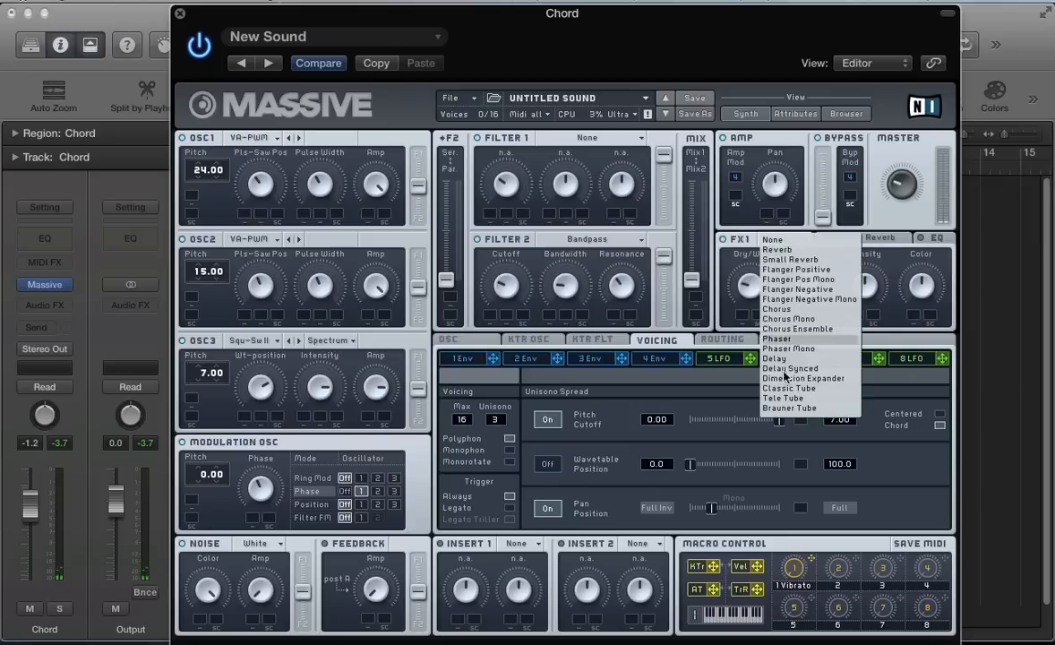
left_click(783, 388)
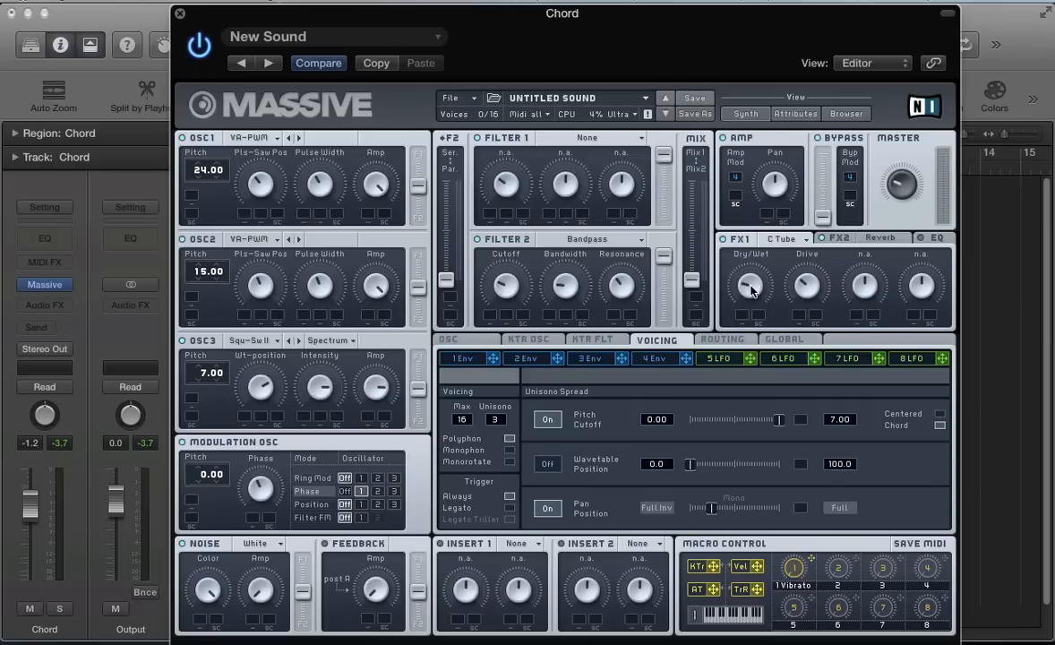
Assign LFO 5 to modulate the Filter 2 cutoff upward and start playback to hear it.
left_click(716, 358)
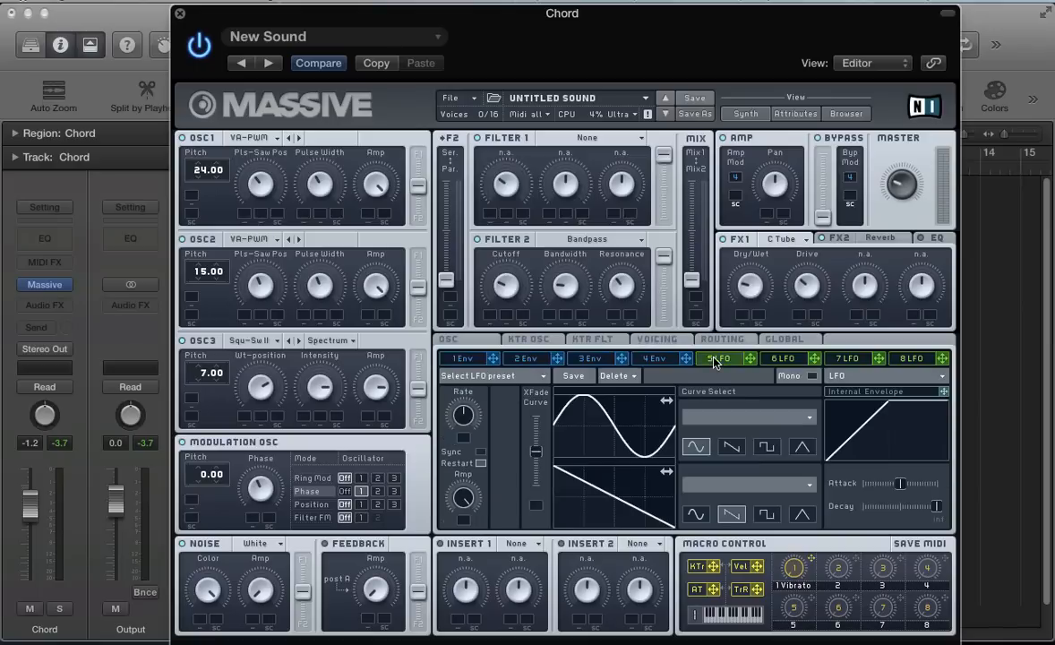
left_click_drag(491, 313, 490, 279)
key("space")
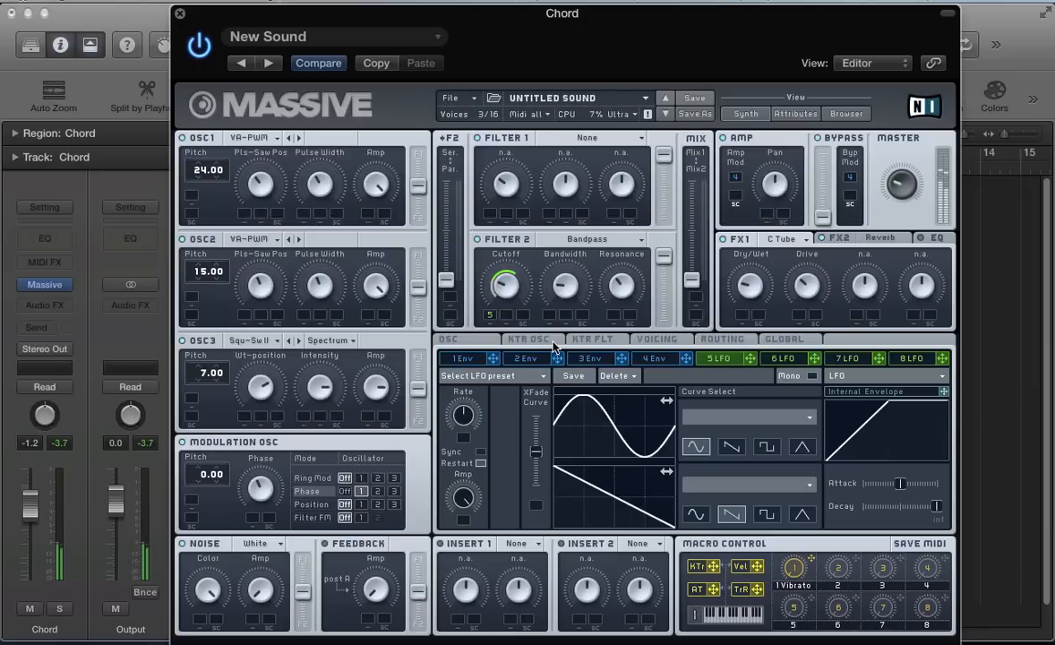
Shift the phase of LFO 5's sine curve so it starts at its lowest point, and turn on tempo sync.
left_click_drag(569, 427, 605, 428)
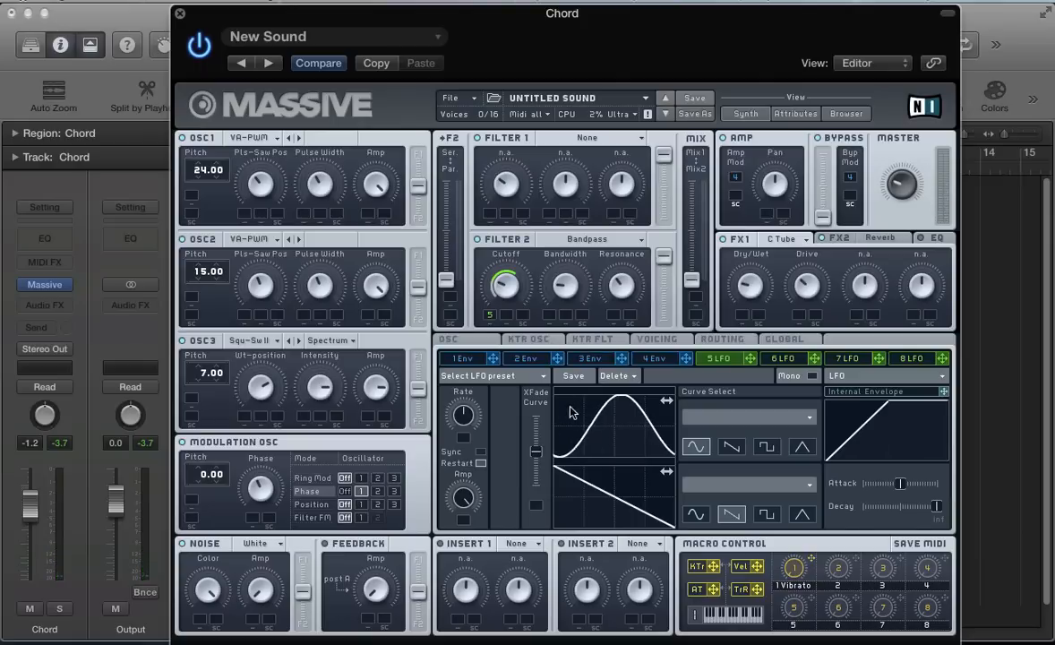
mouse_move(590, 434)
left_mouse_down()
mouse_move(553, 436)
mouse_move(599, 437)
left_mouse_up()
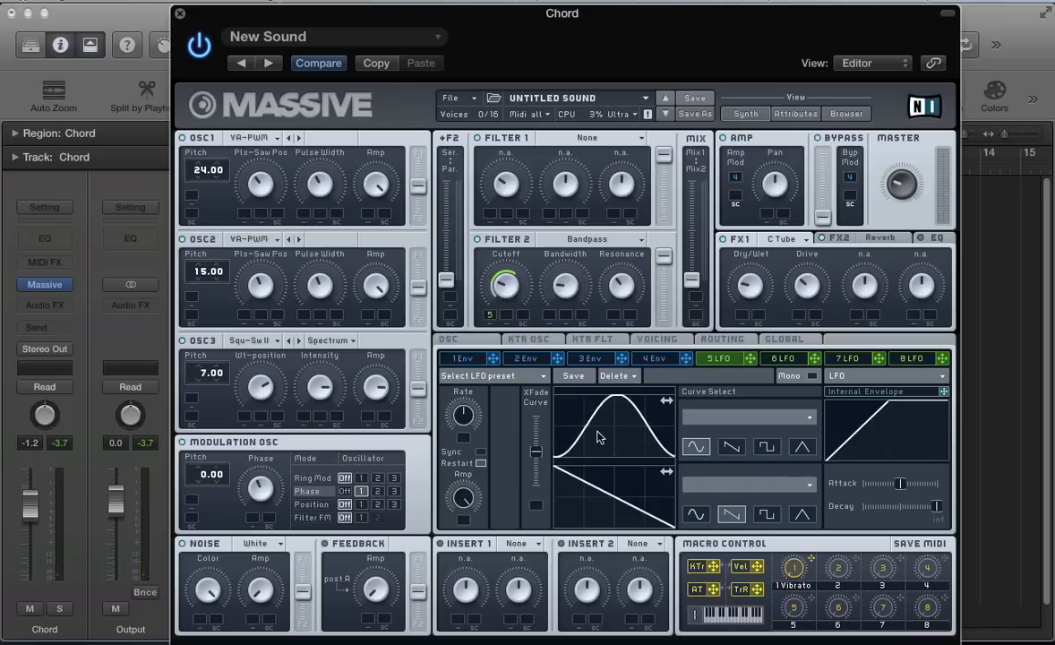
left_click(481, 452)
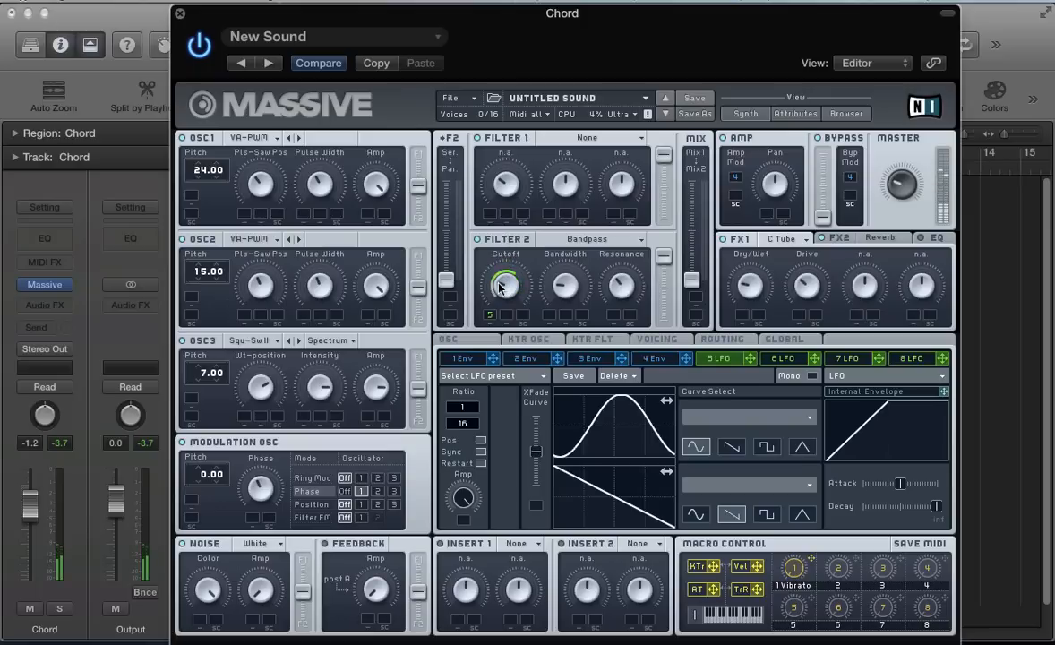
Modulate the Filter 2 cutoff with envelope 1, and give the envelope a long attack and maximum decay level.
left_click(496, 359)
left_click_drag(496, 360, 471, 230)
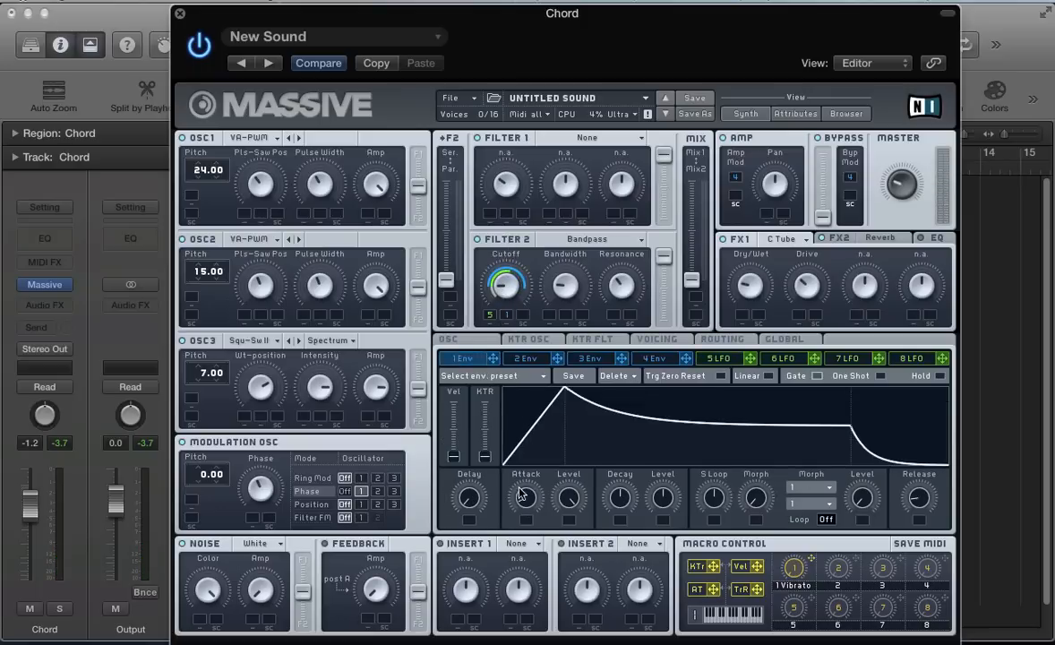
left_click_drag(522, 493, 522, 417)
left_click_drag(667, 498, 676, 381)
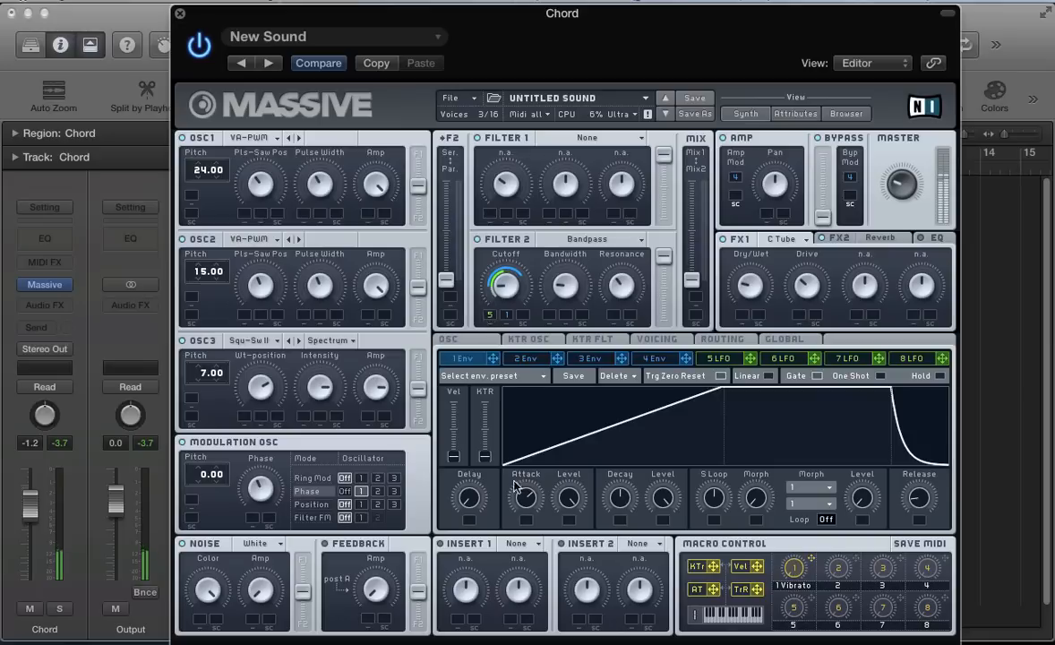
left_click_drag(521, 490, 518, 456)
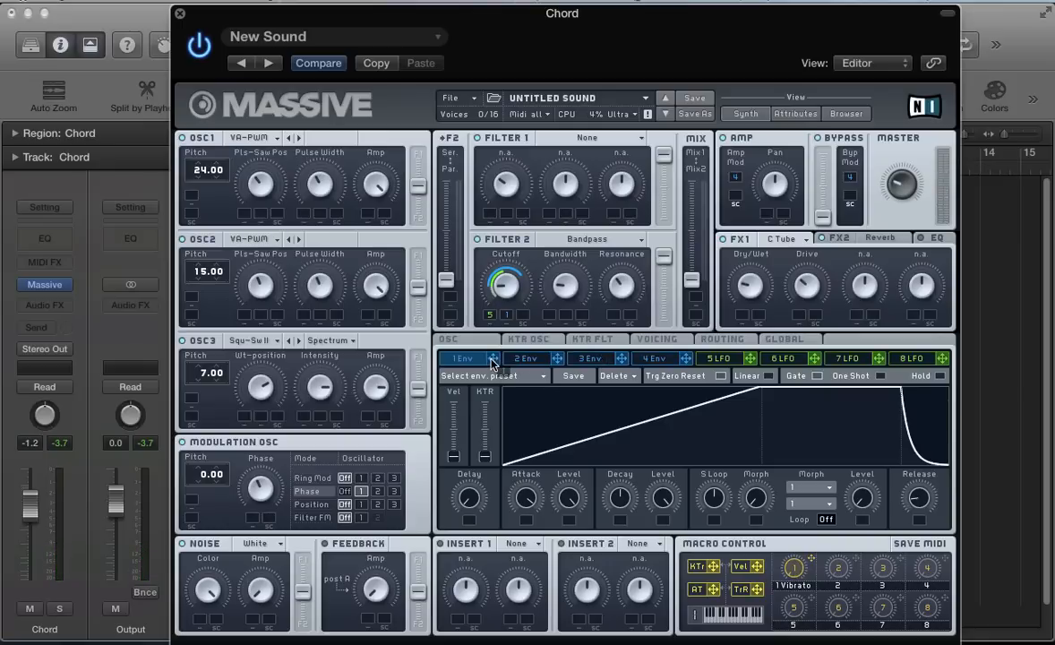
Assign envelope 1 to raise the Pulse Width of both OSC1 and OSC2.
left_click_drag(489, 361, 305, 215)
left_click_drag(301, 316, 302, 273)
left_click_drag(302, 212, 305, 186)
Assign envelope 1 to raise the Dry/Wet amount of the FX2 reverb.
left_click(839, 236)
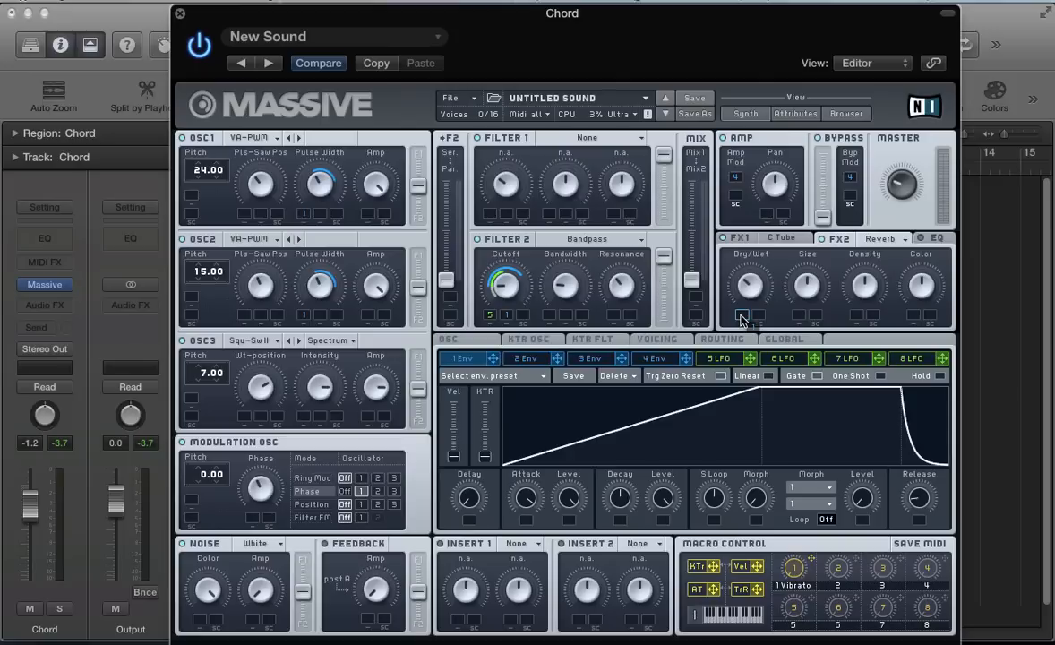
left_click_drag(741, 319, 745, 279)
Play the chord region together with the drum loop in the arrangement, and bring the synth window back up.
key("v")
key("space")
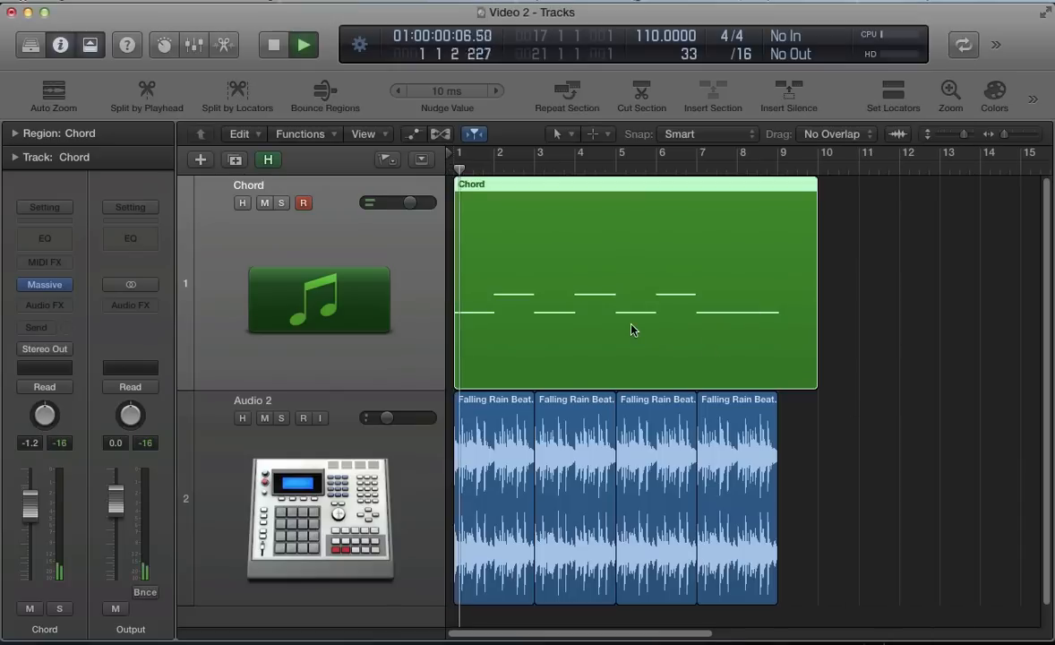
key("v")
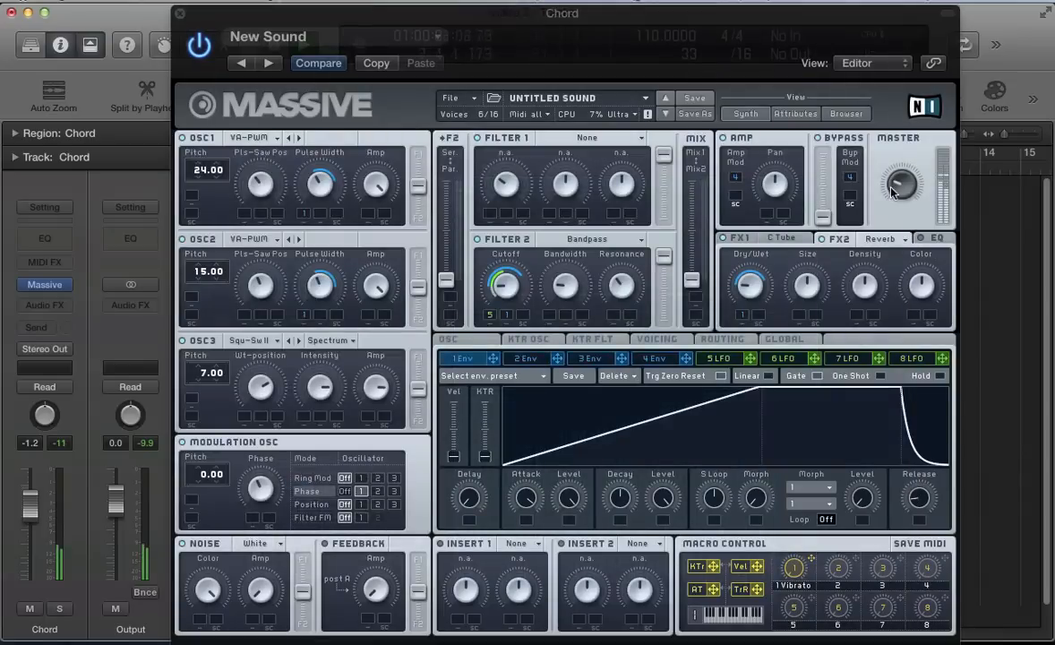